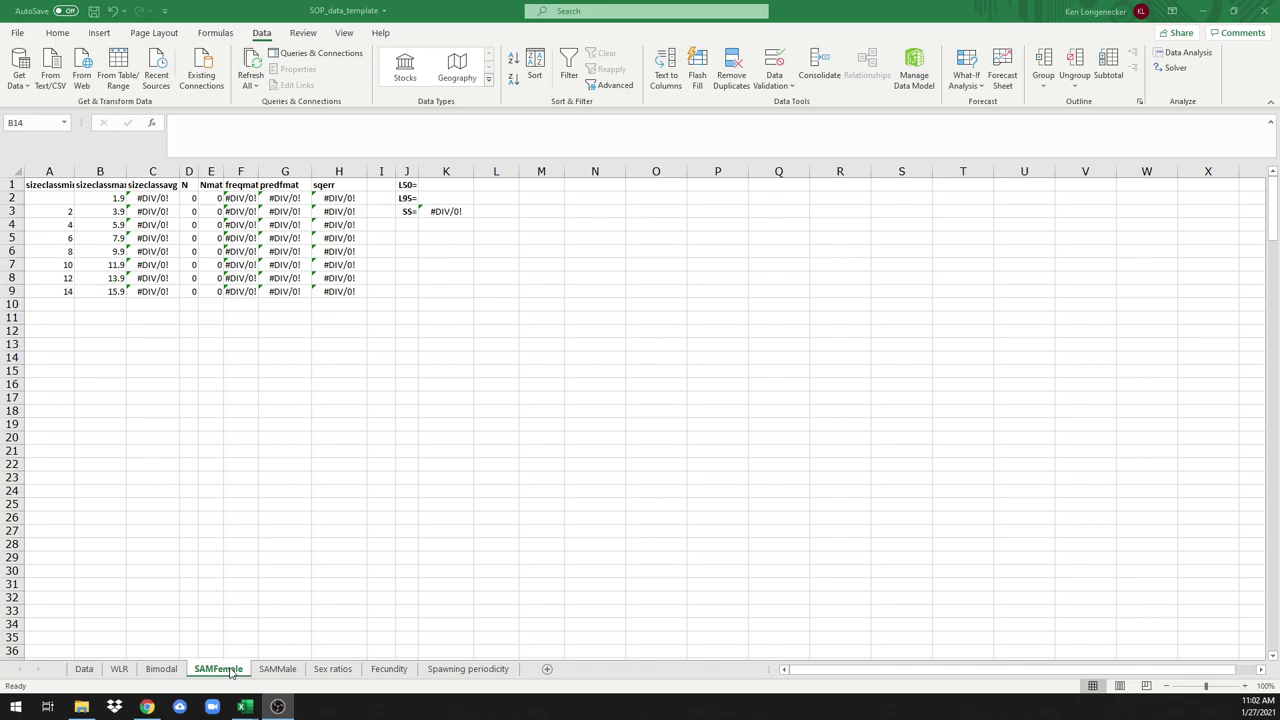
Step: Compare the Data and SAMFemale sheets, review the B2, A3 and B3 formulas, and select A2
left_click(86, 670)
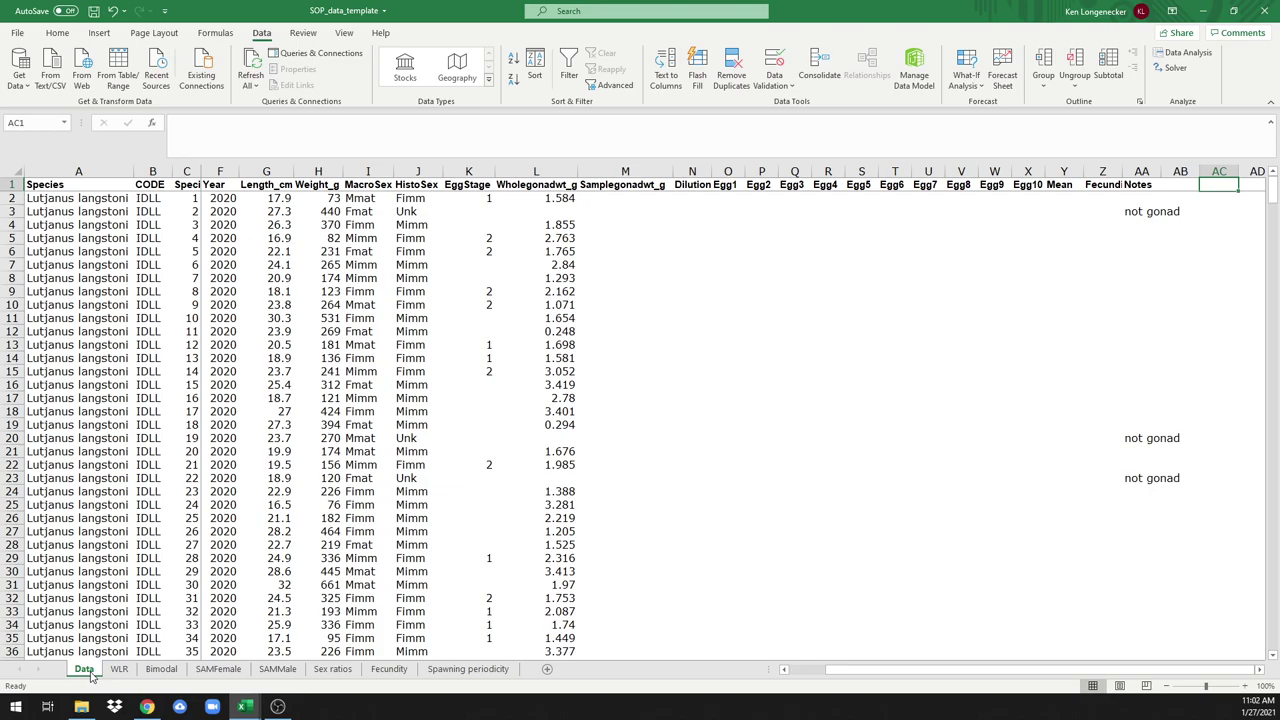
left_click(217, 670)
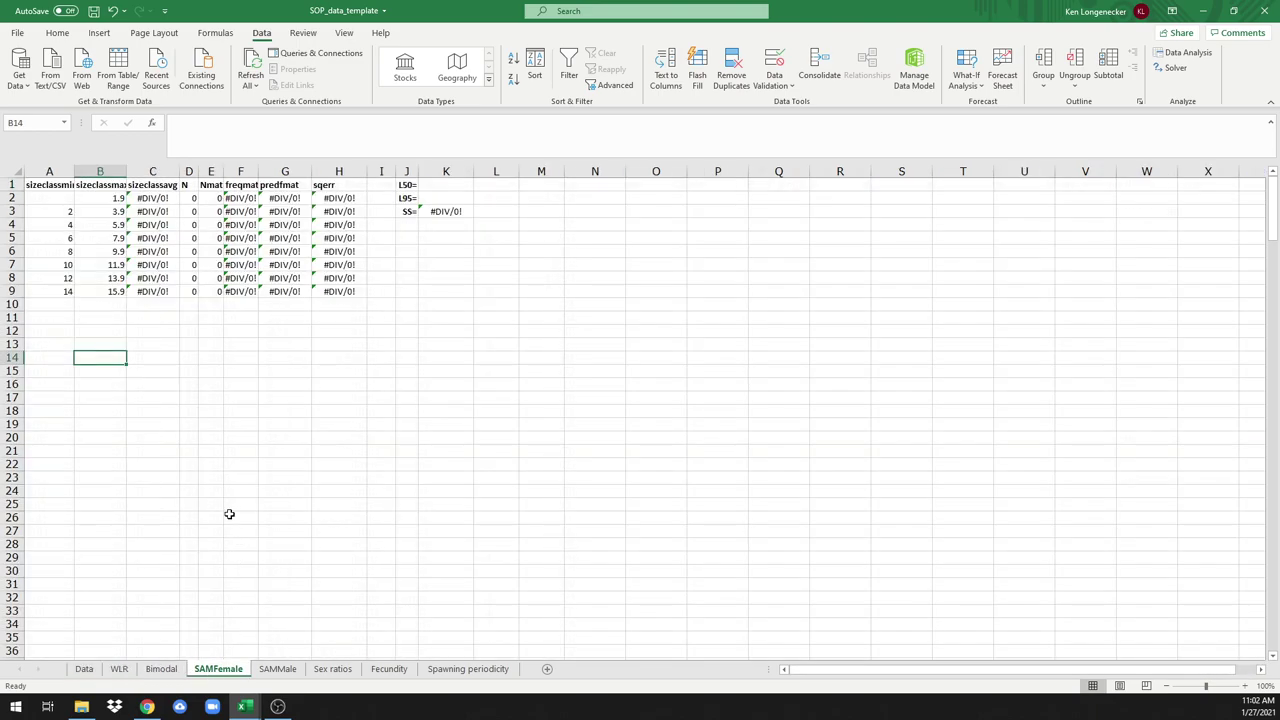
left_click(84, 669)
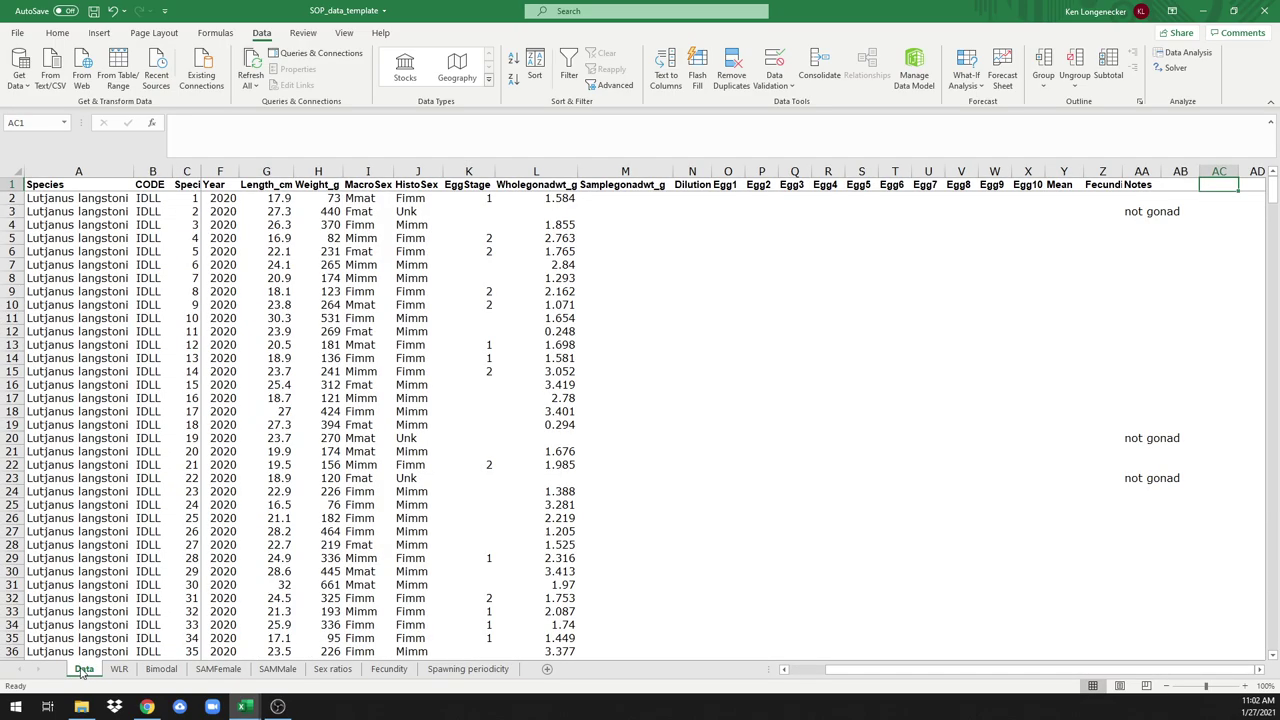
left_click(218, 670)
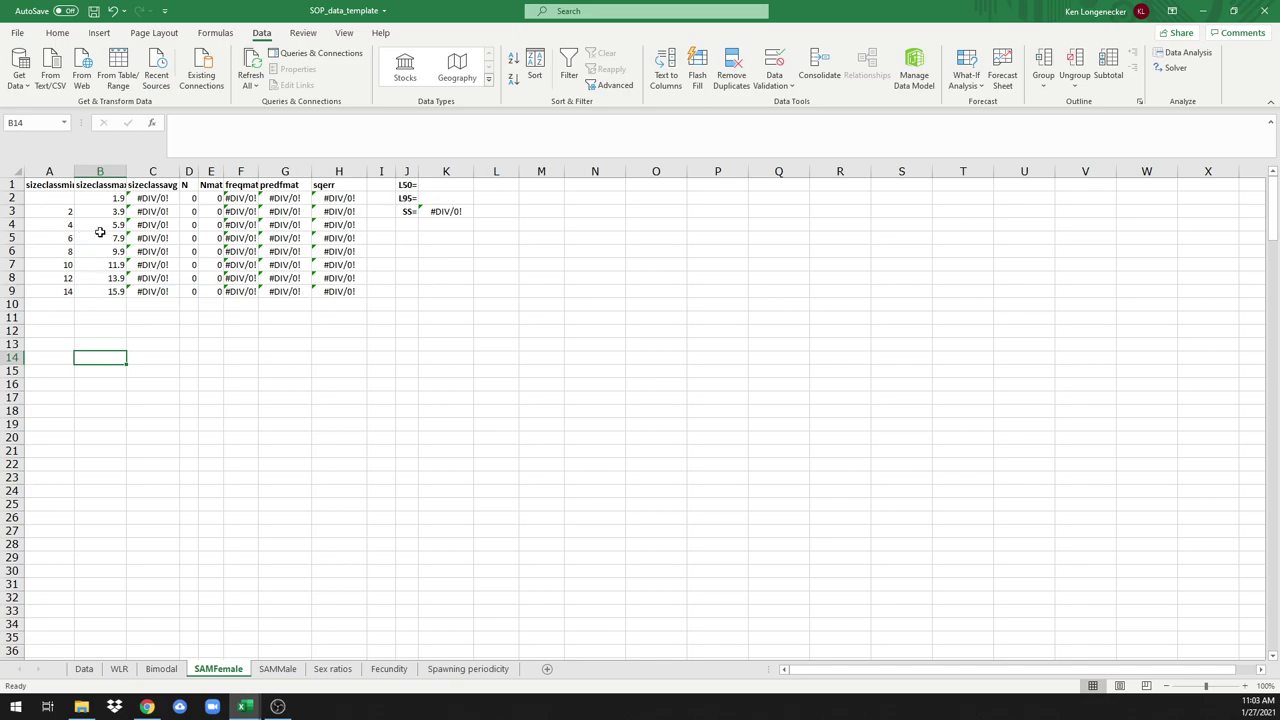
left_click(102, 199)
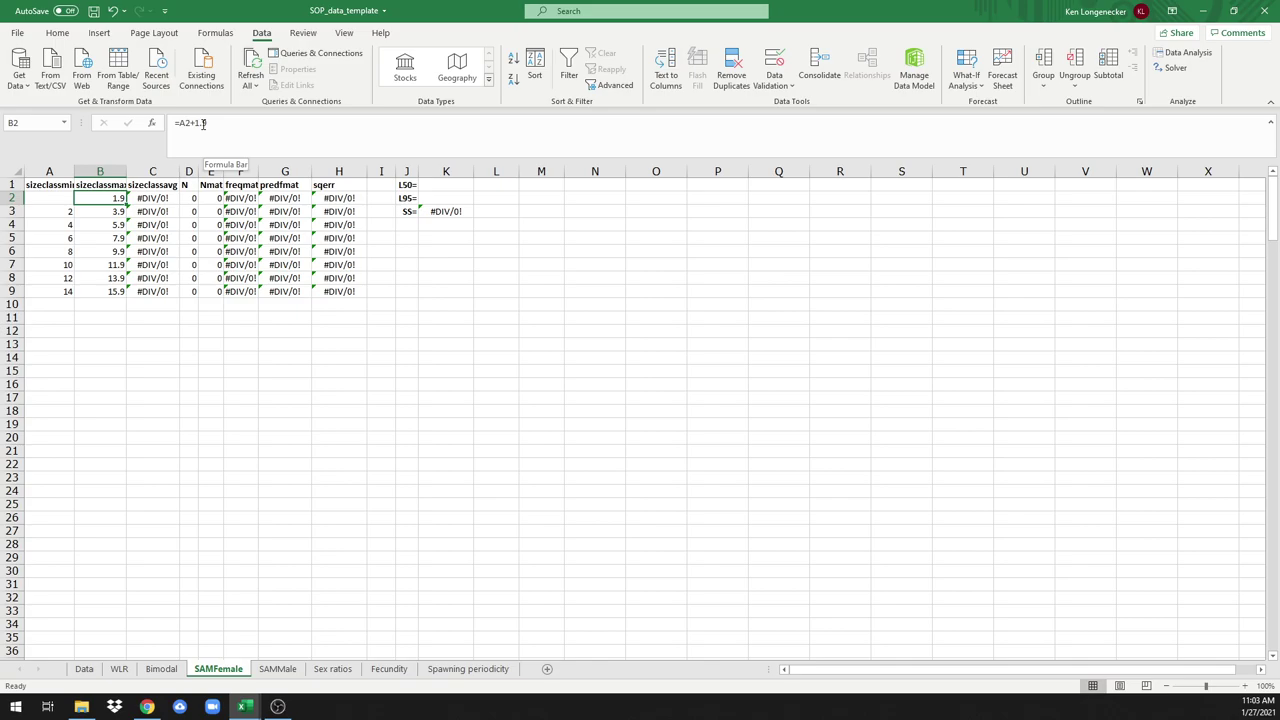
left_click(66, 210)
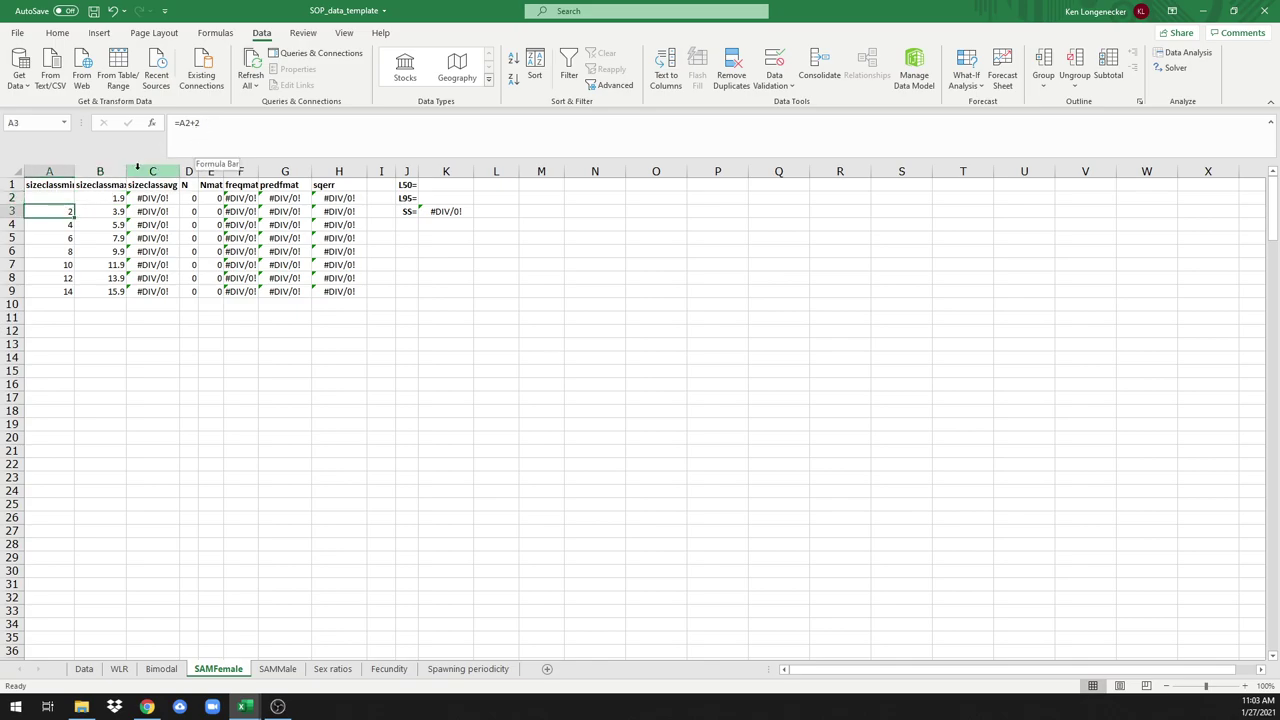
left_click(112, 213)
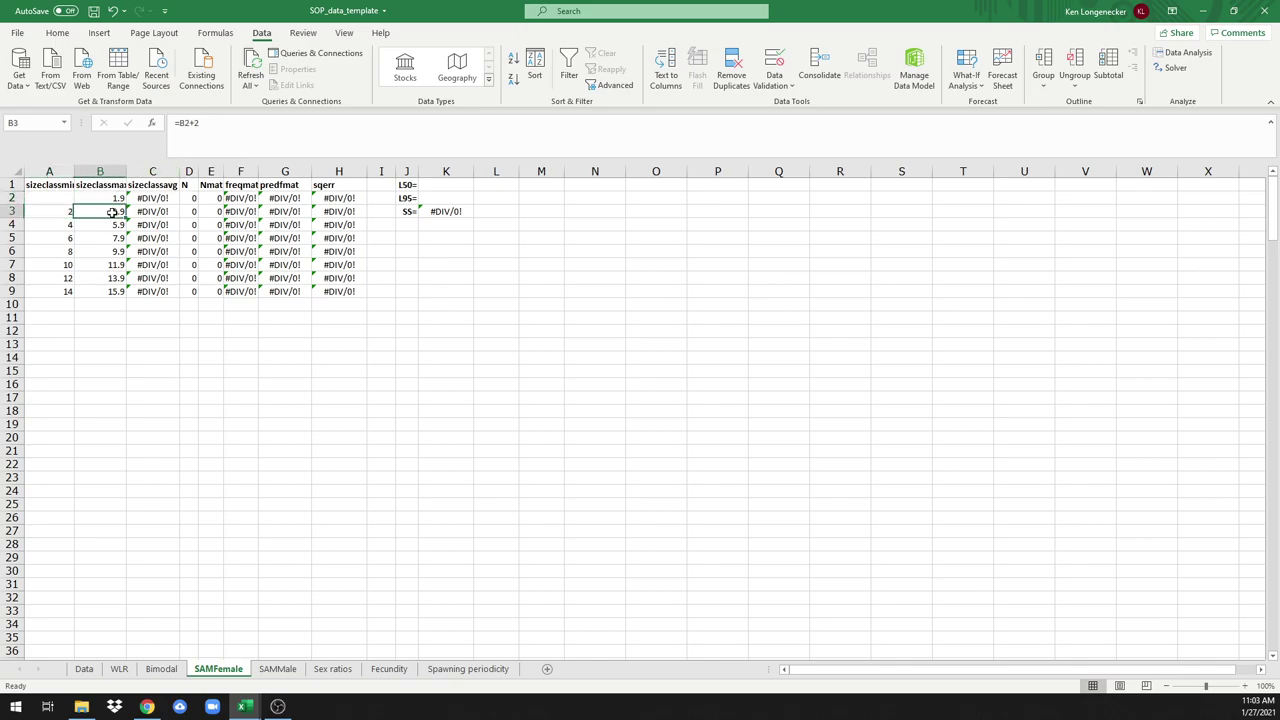
left_click(62, 199)
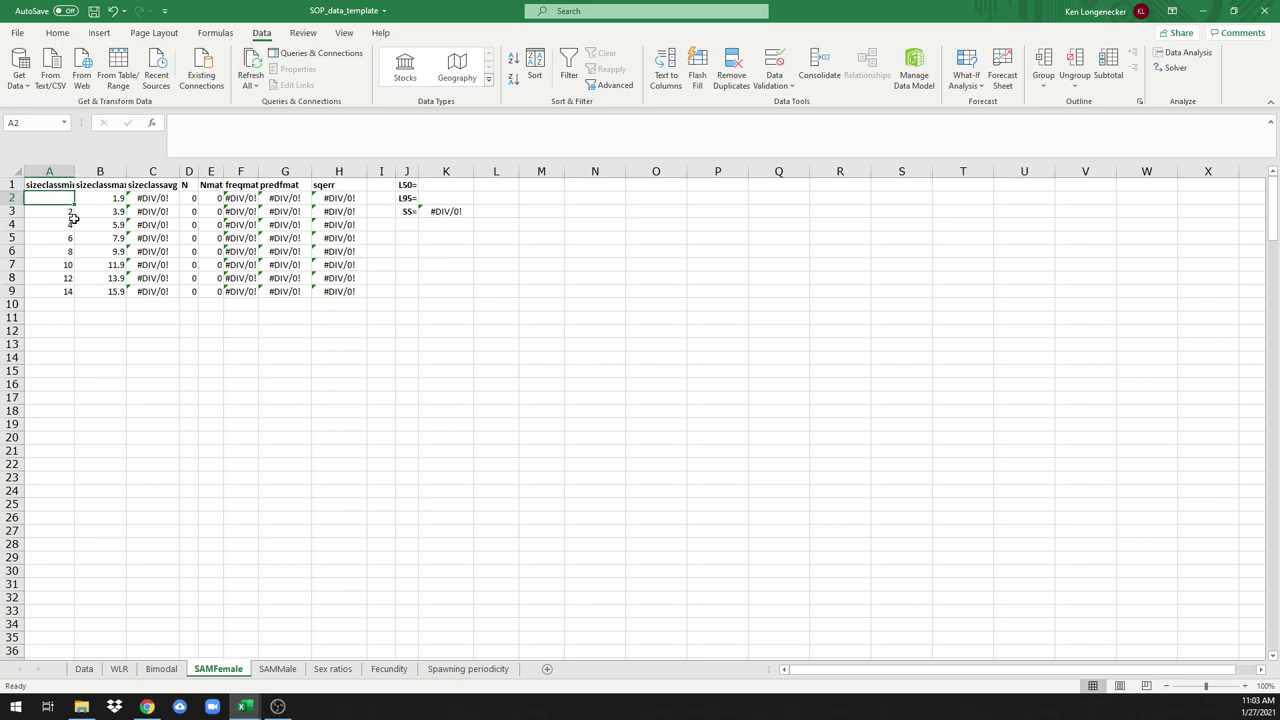
Step: In Data cell AC1, enter =MIN over the Length_cm column, returning 16.0
left_click(84, 669)
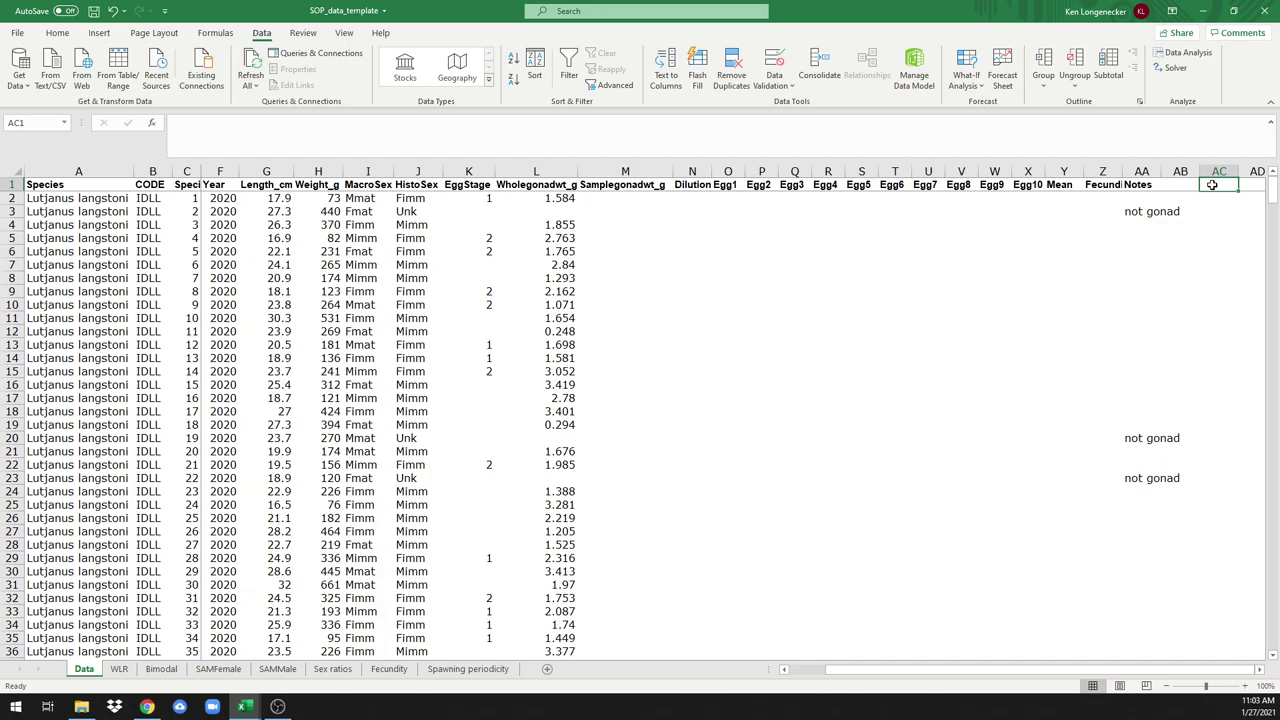
type("=")
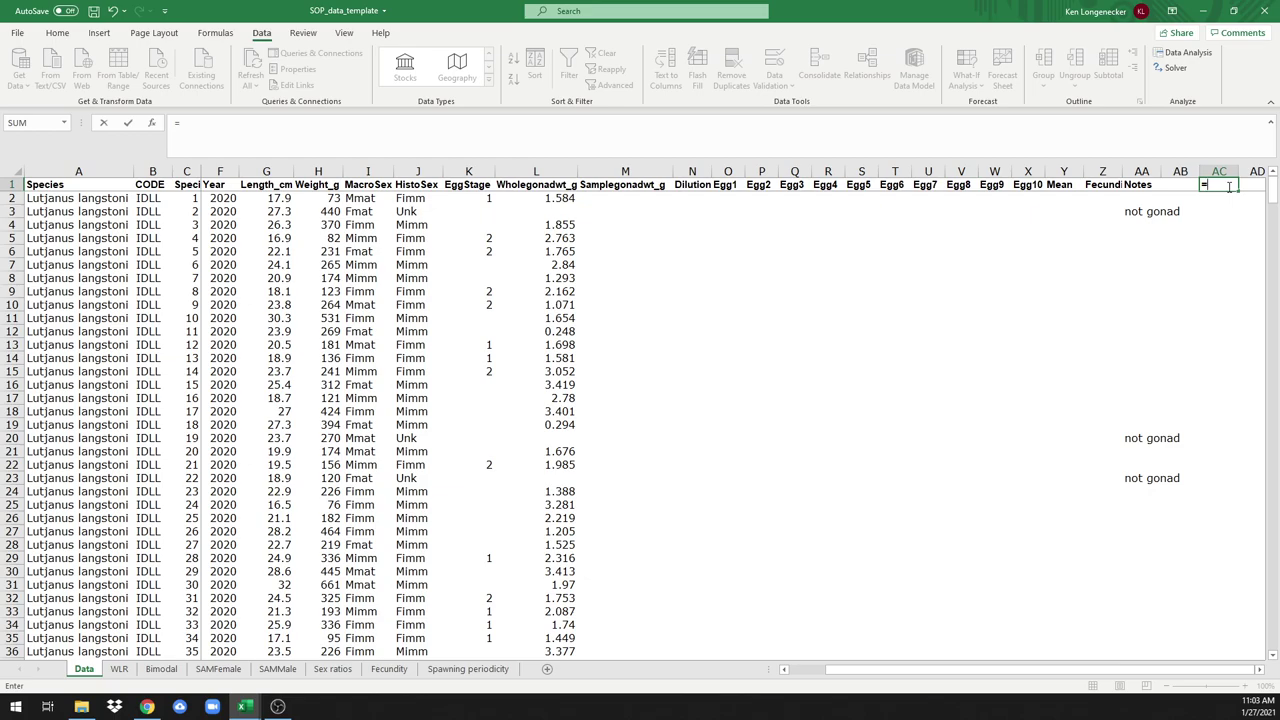
type("min(")
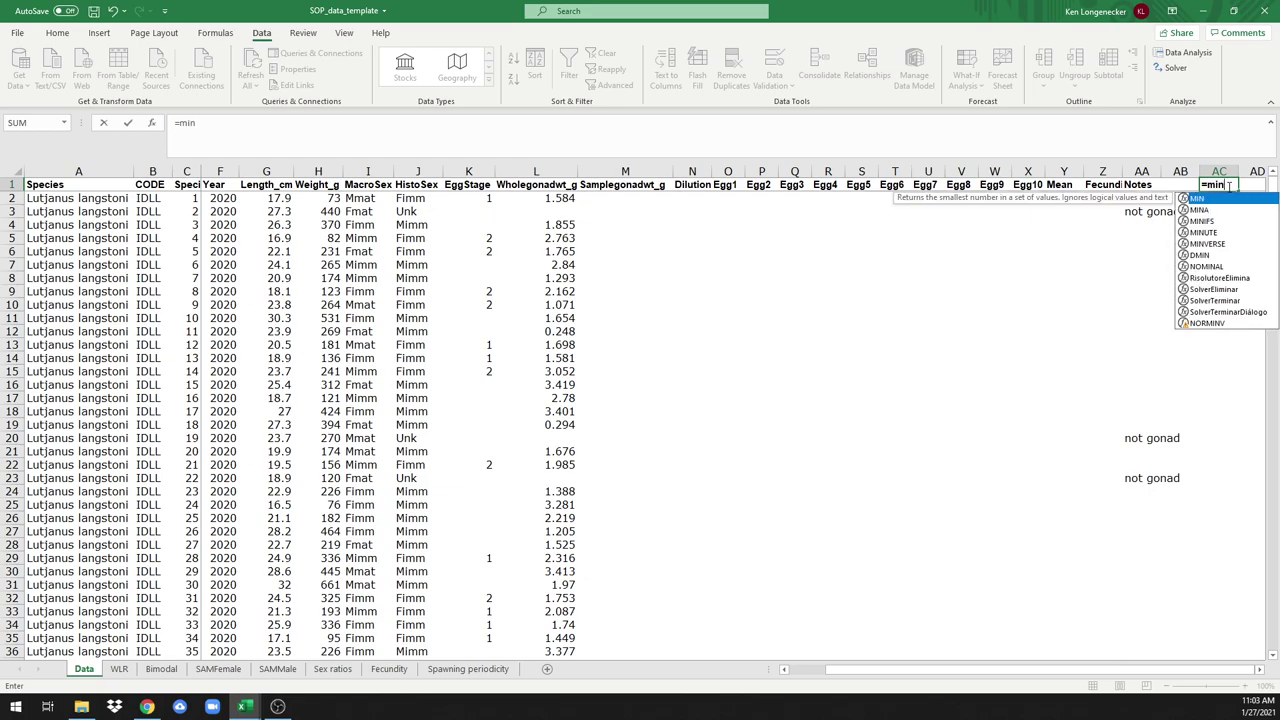
left_click(265, 172)
key("Return")
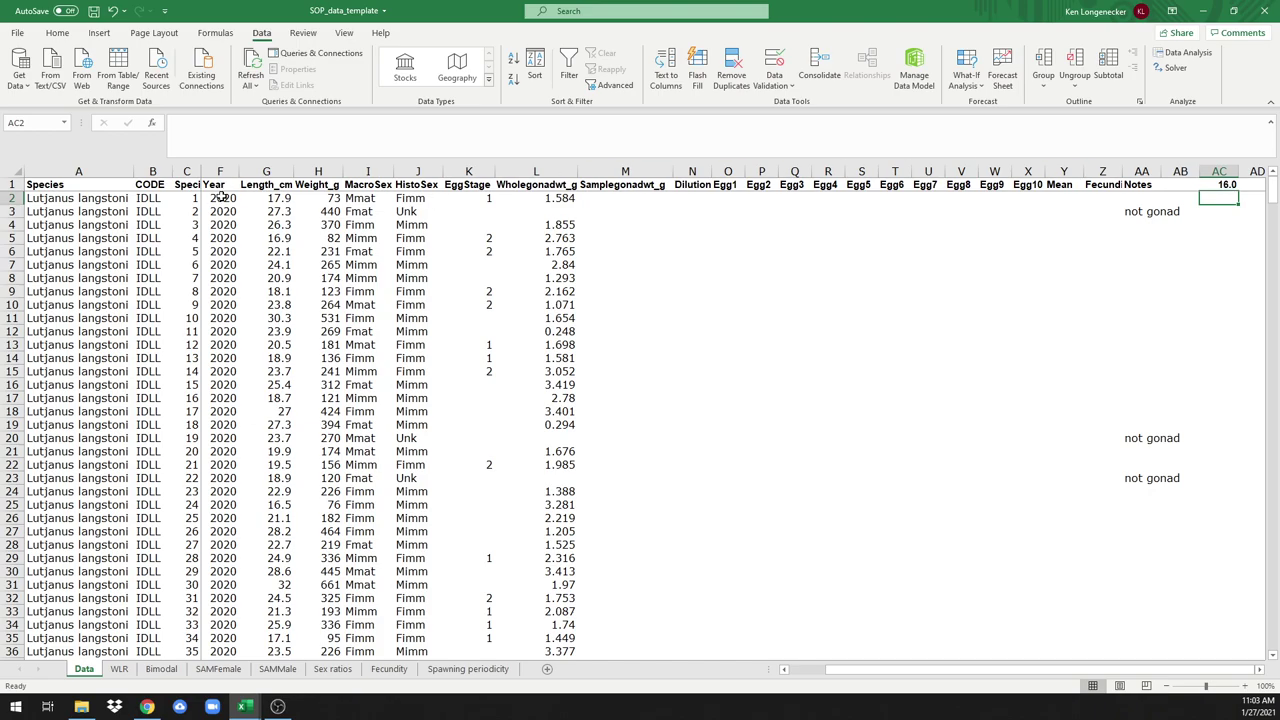
Step: Enter 16 in SAMFemale cell A2 so size classes 16–30 fill with counts
left_click(220, 670)
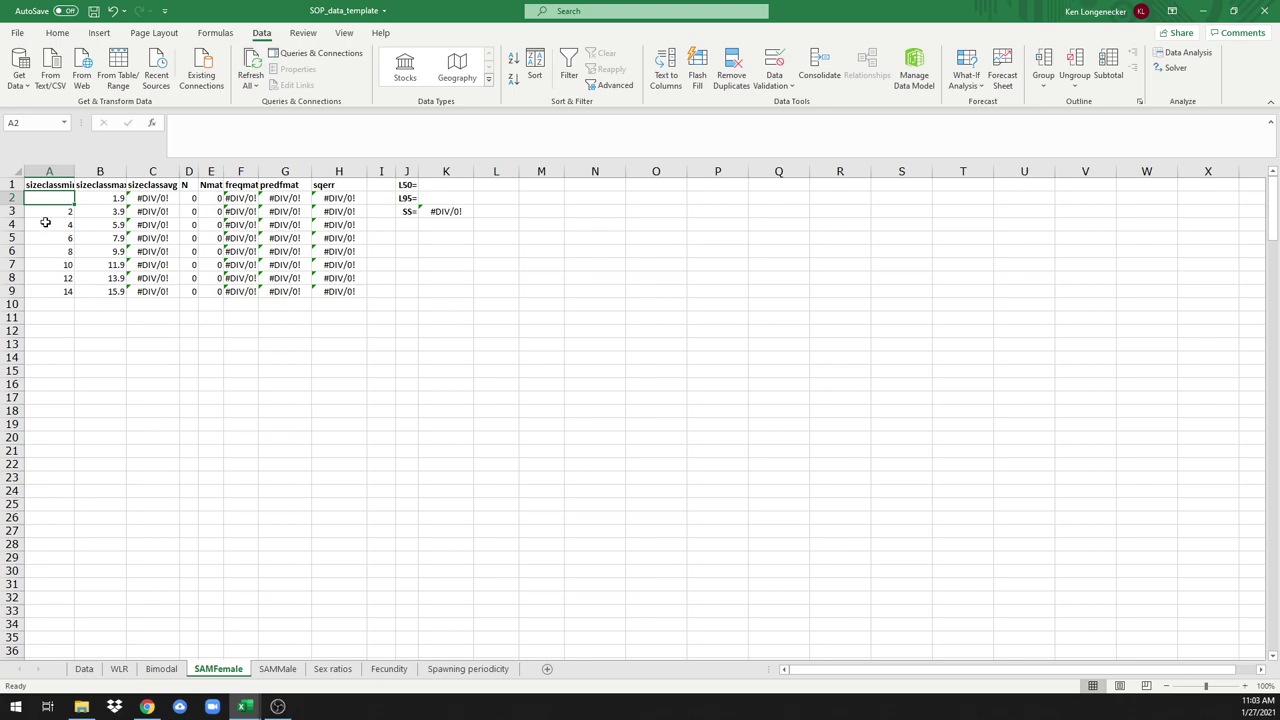
type("16.0")
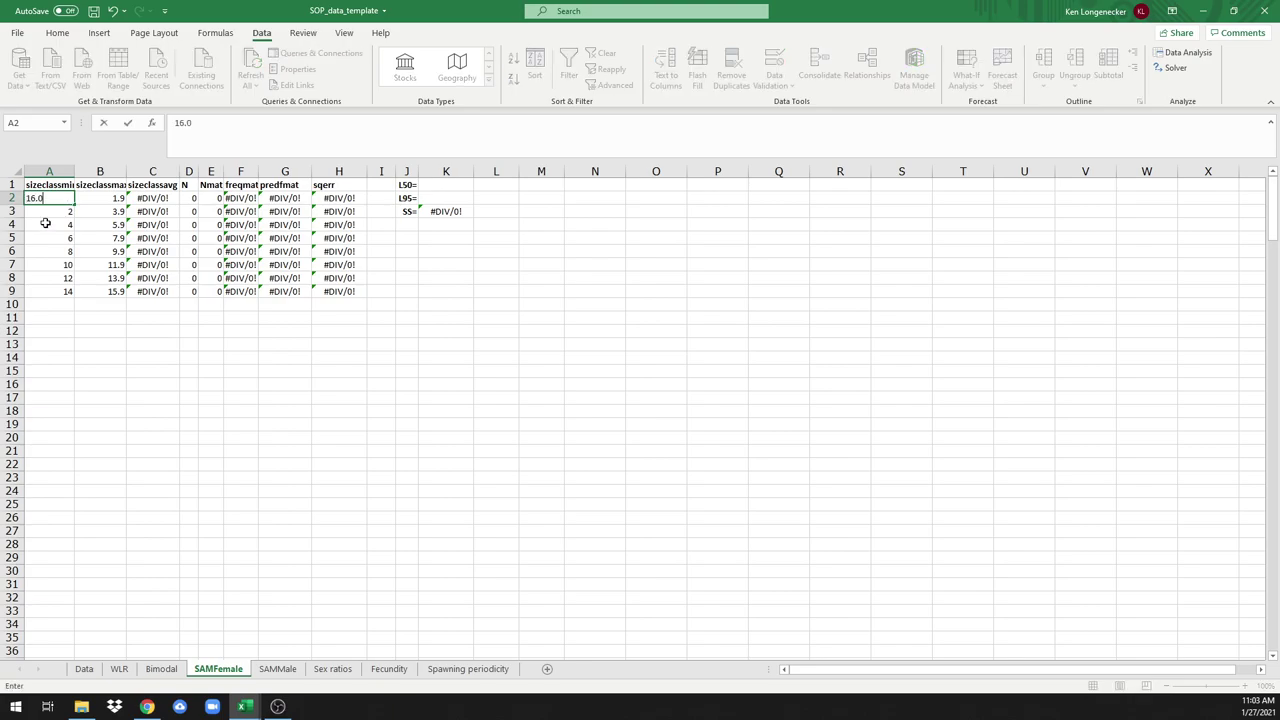
type(".")
key("BackSpace")
key("Return")
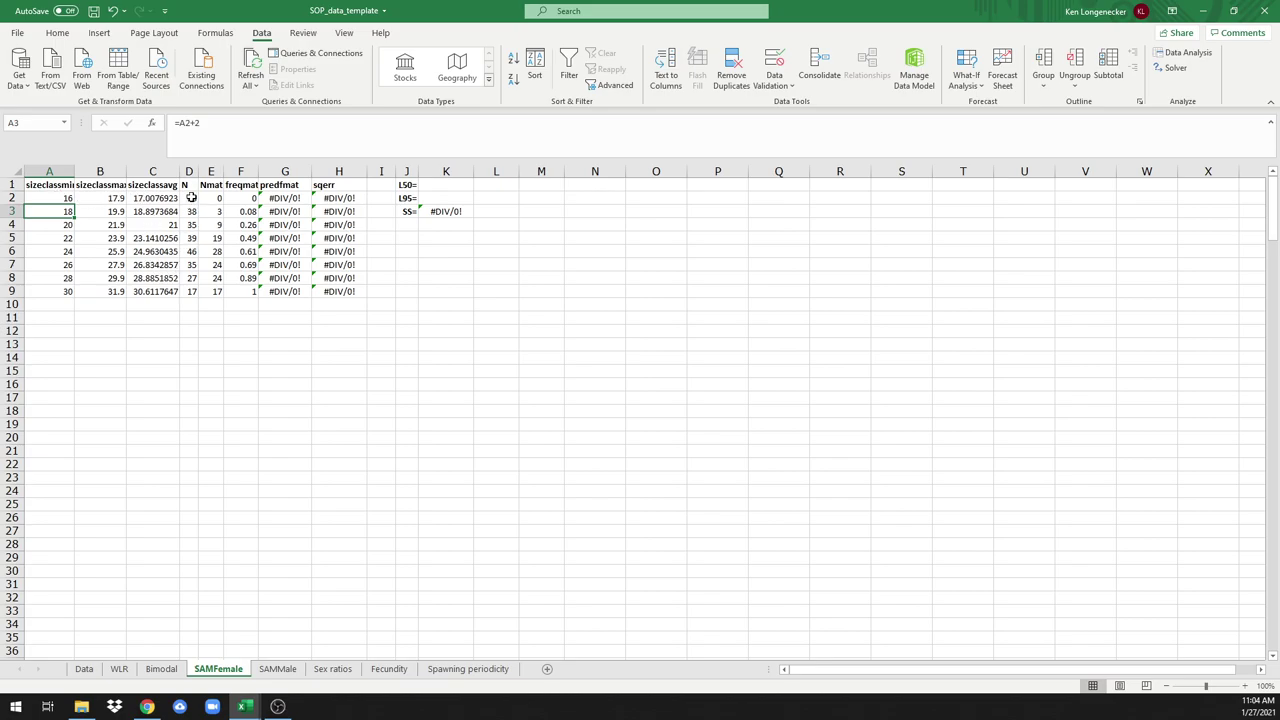
Step: Check the COUNTIFS formula in D2, Nmat in E2 and freqmat =ROUND(E2/D2,2) in F2
left_click(191, 198)
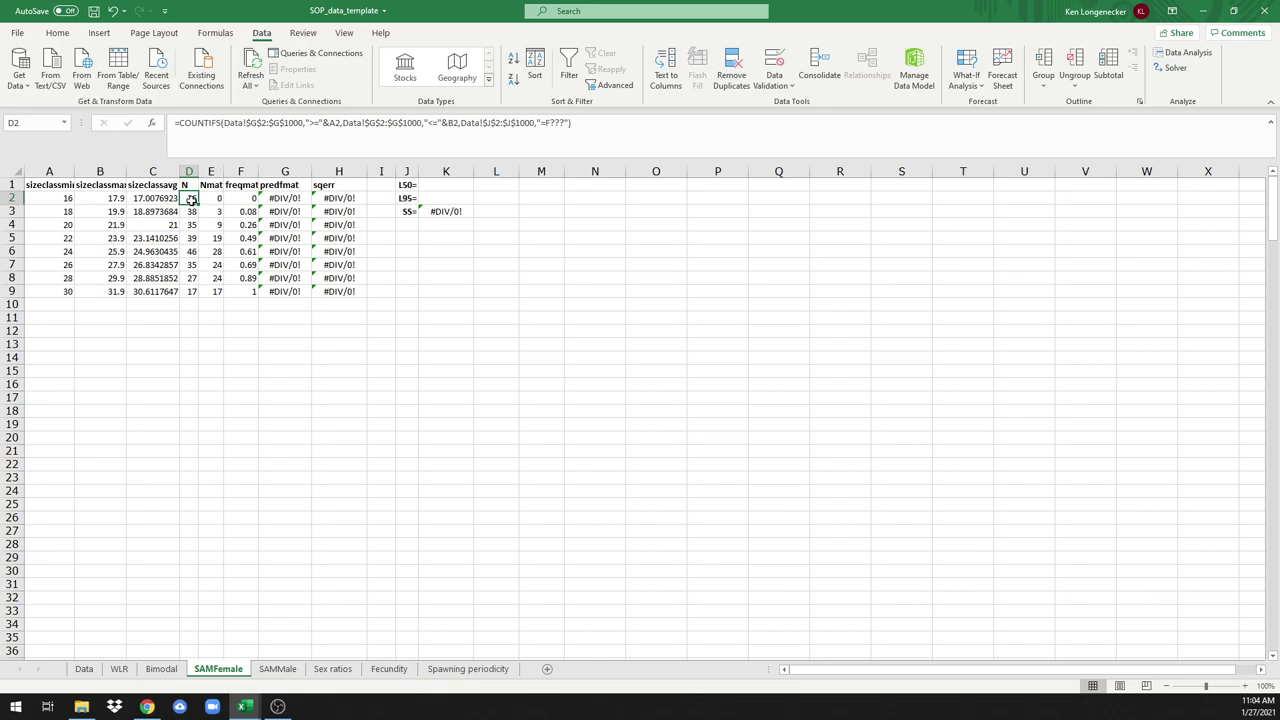
left_click(212, 199)
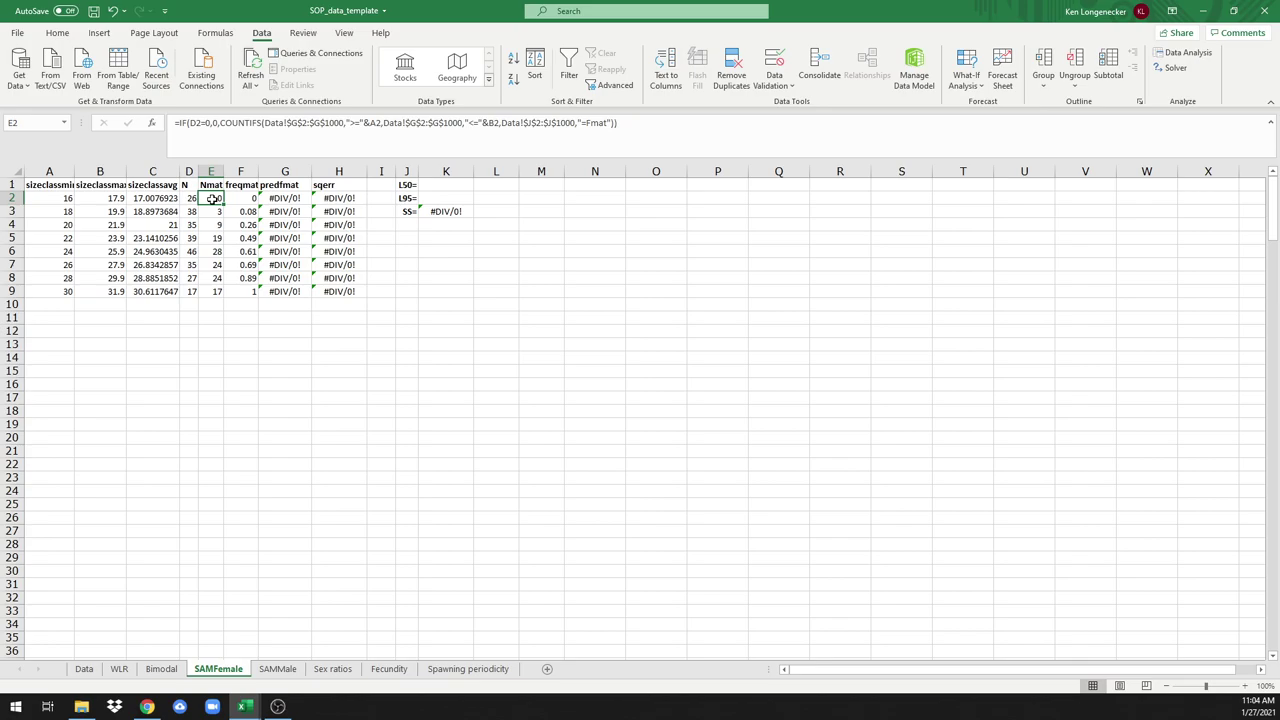
left_click(235, 198)
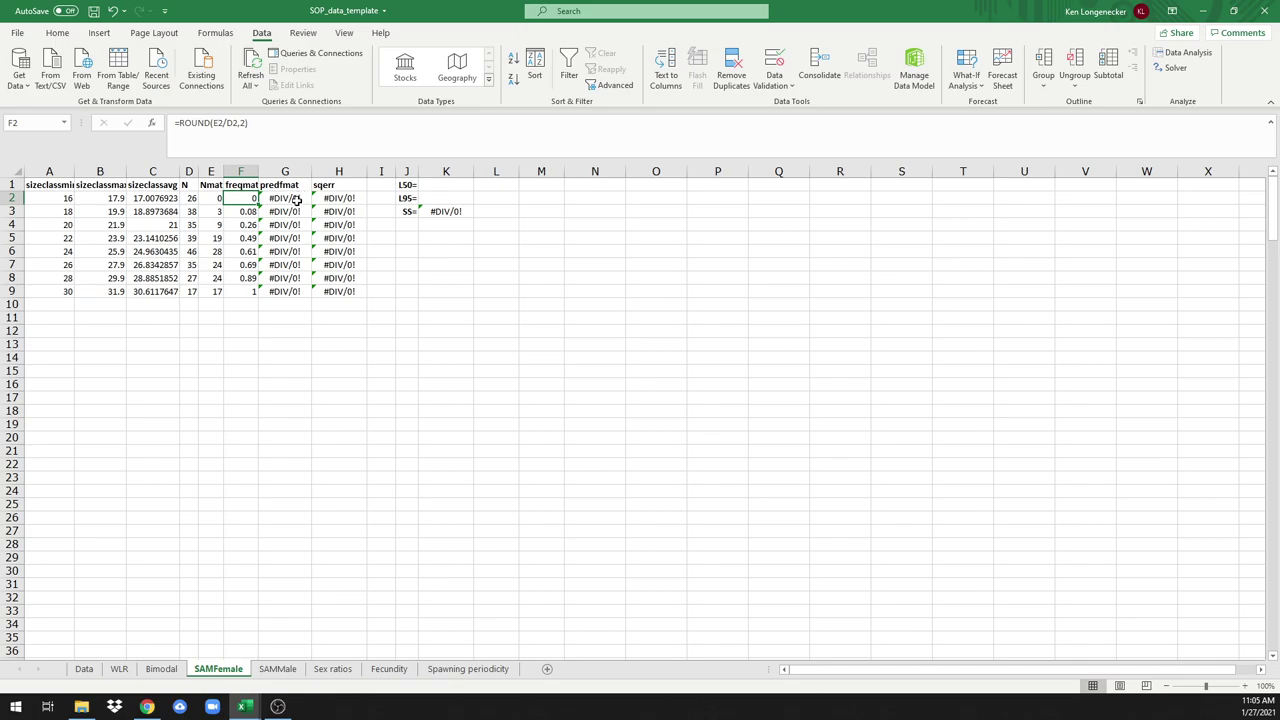
Step: Enter 23.1 as the L50 starting value in K1
left_click(444, 185)
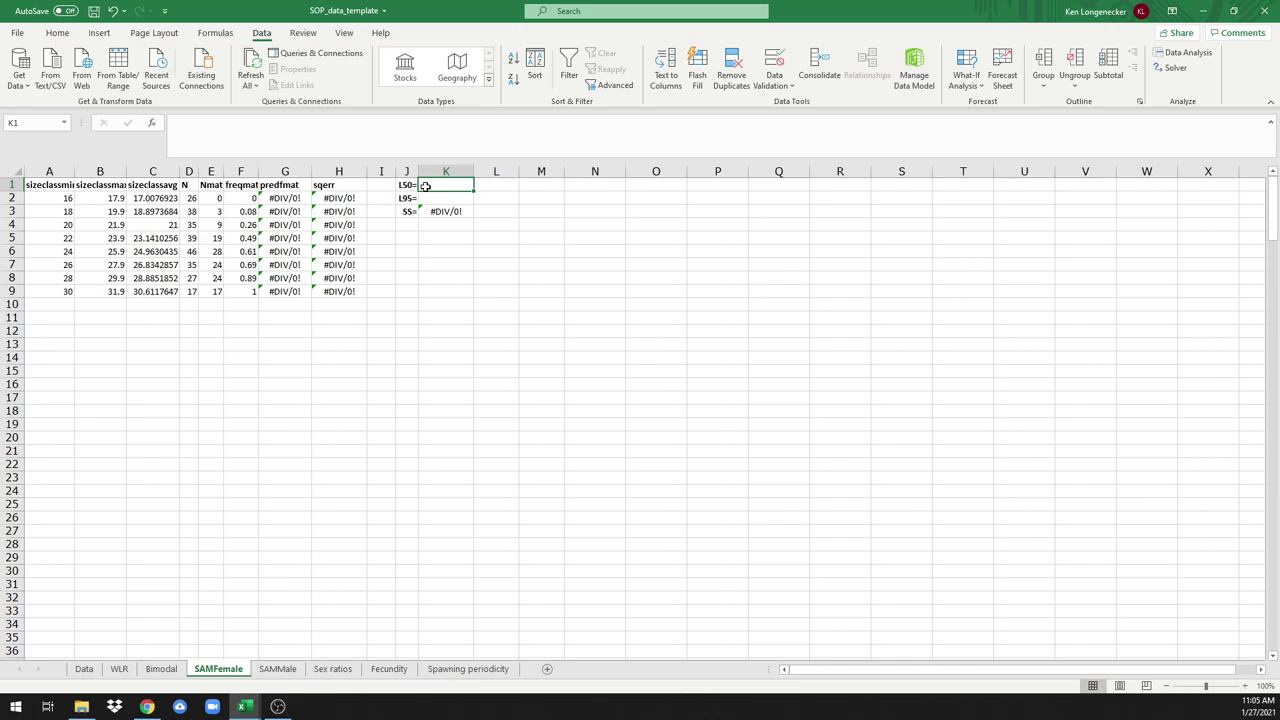
type("2")
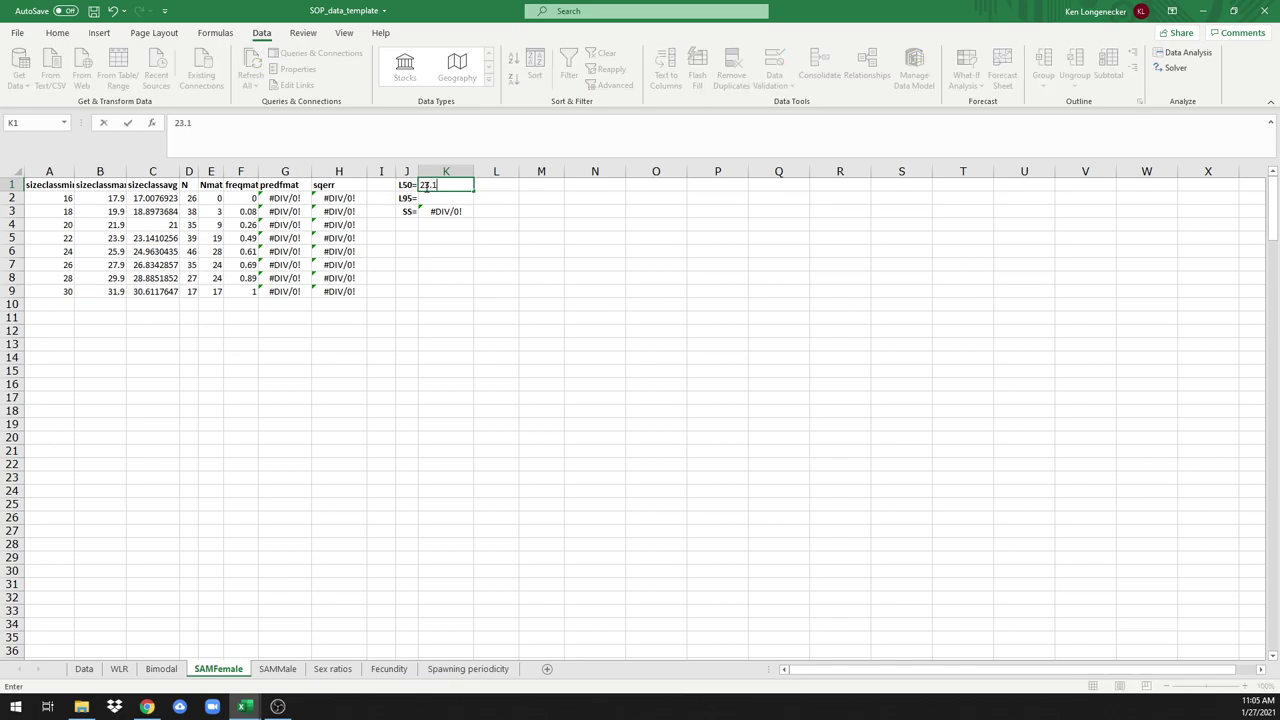
type("3.1")
key("Return")
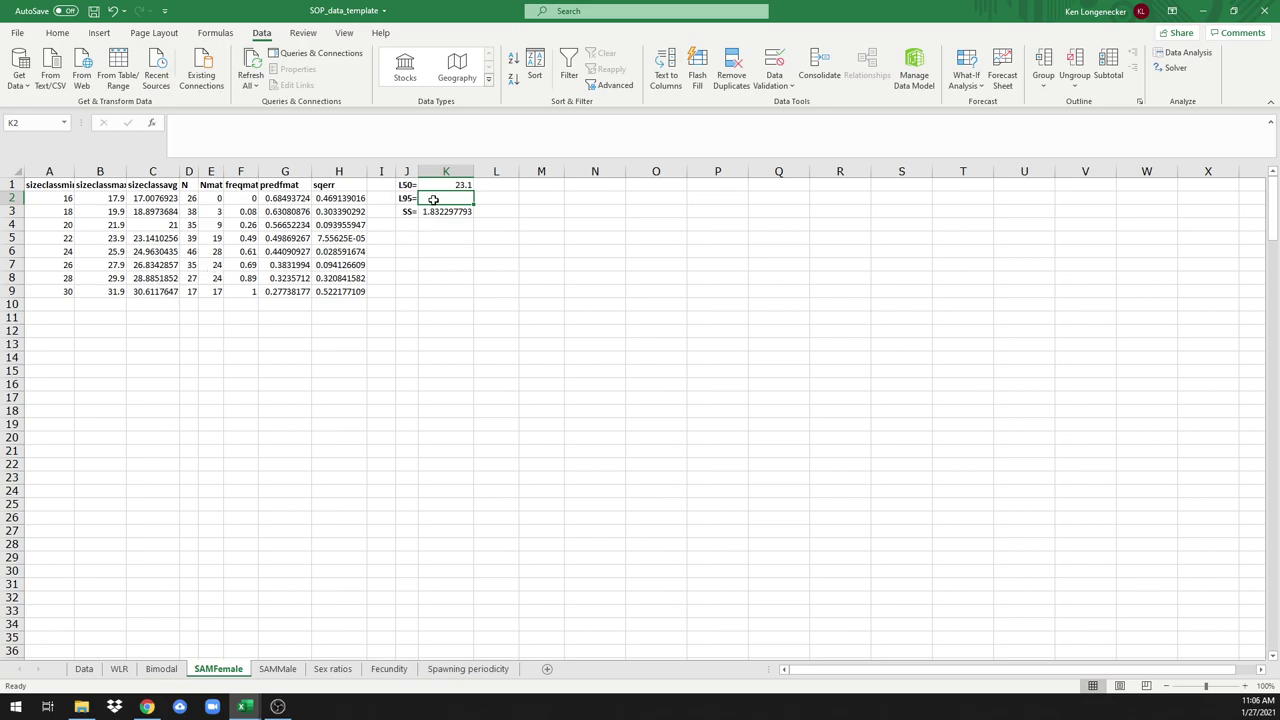
Step: Enter 30.2 as L95 in K2, then review the G2, H2 and K3 formulas
type("30.2")
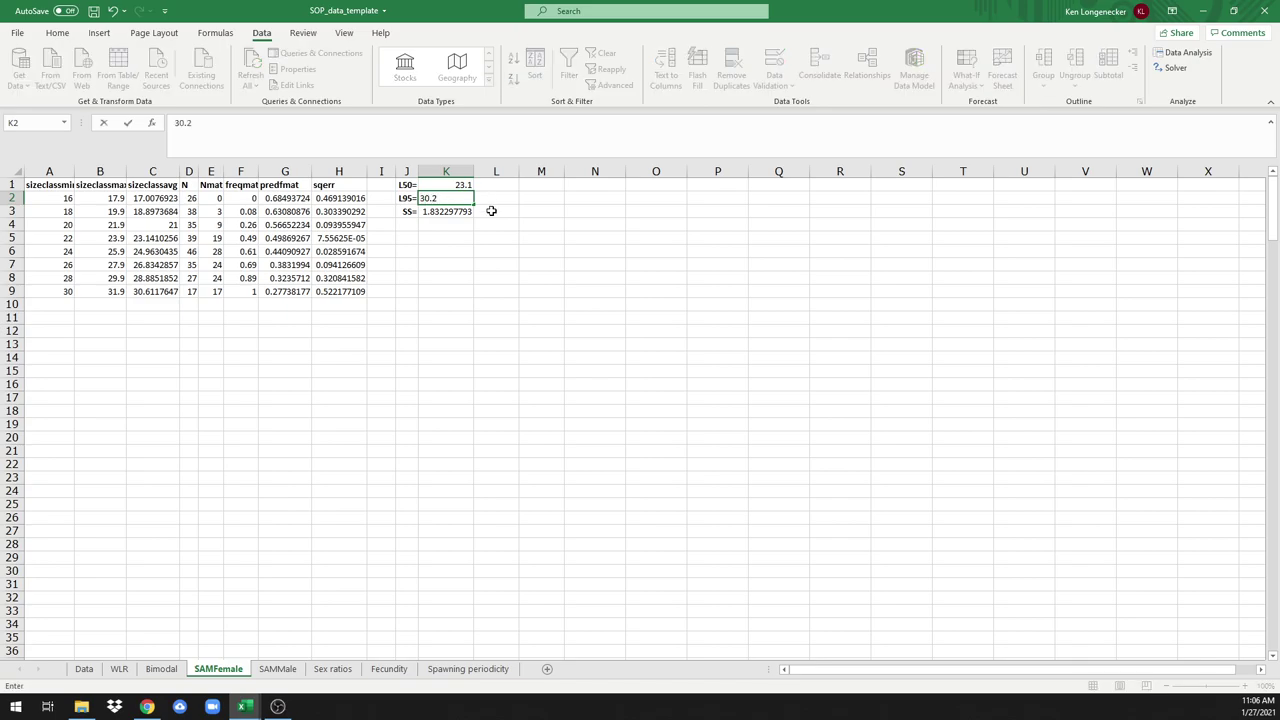
left_click(488, 237)
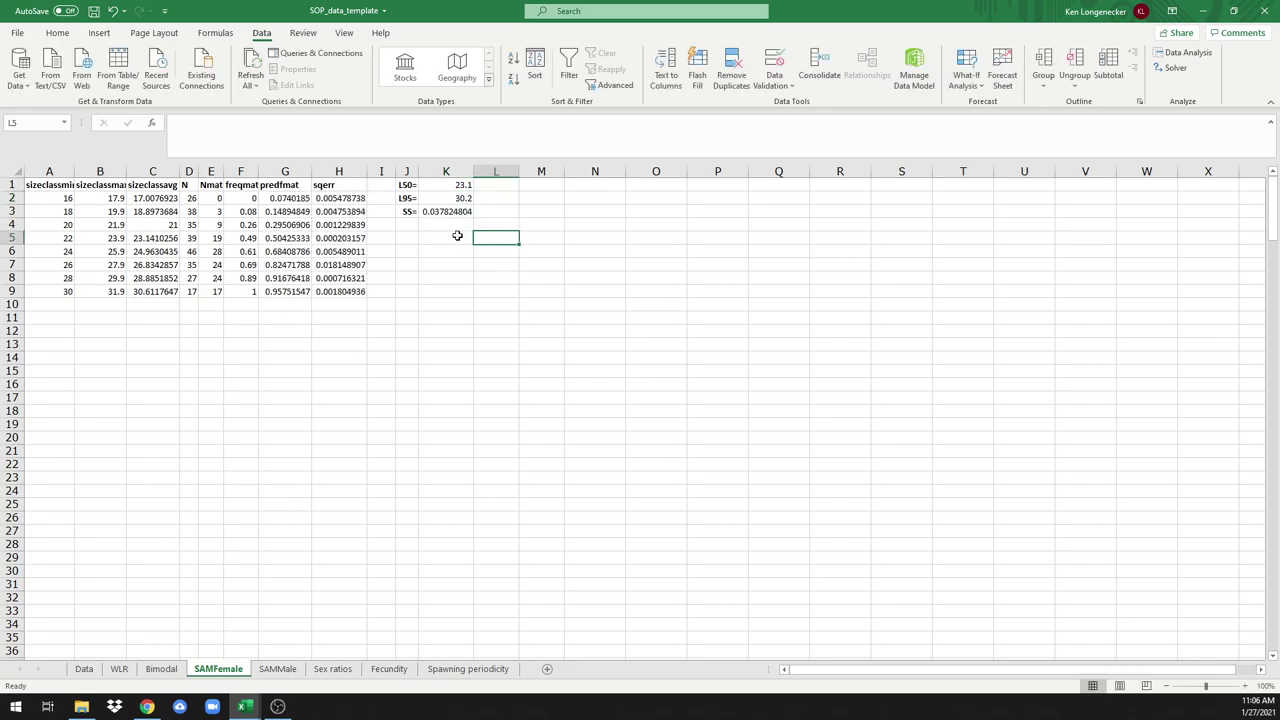
left_click(289, 198)
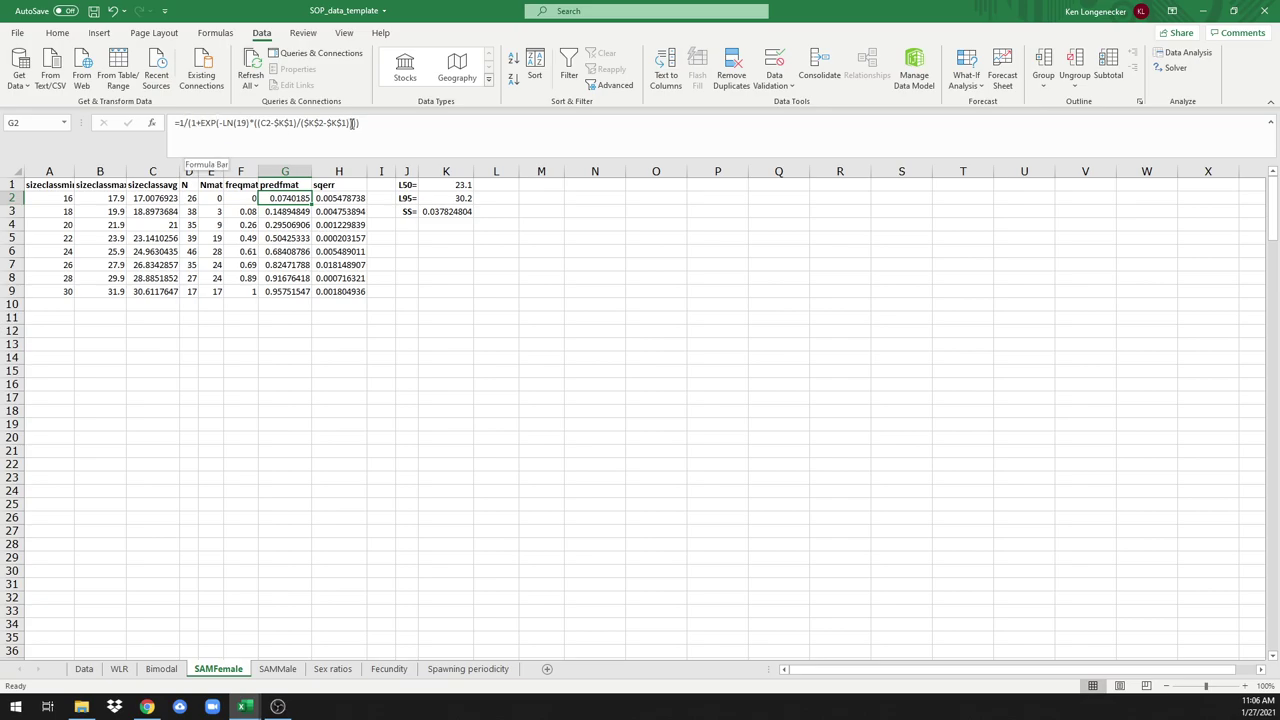
left_click(333, 198)
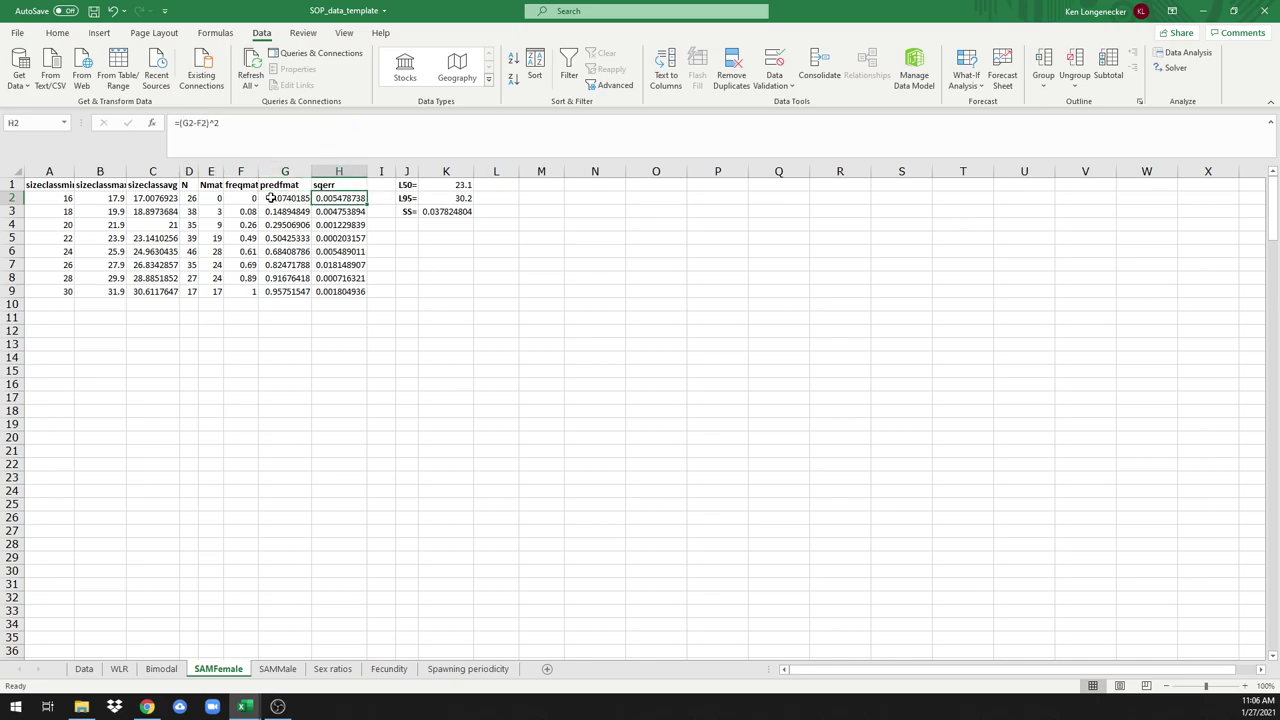
left_click(440, 212)
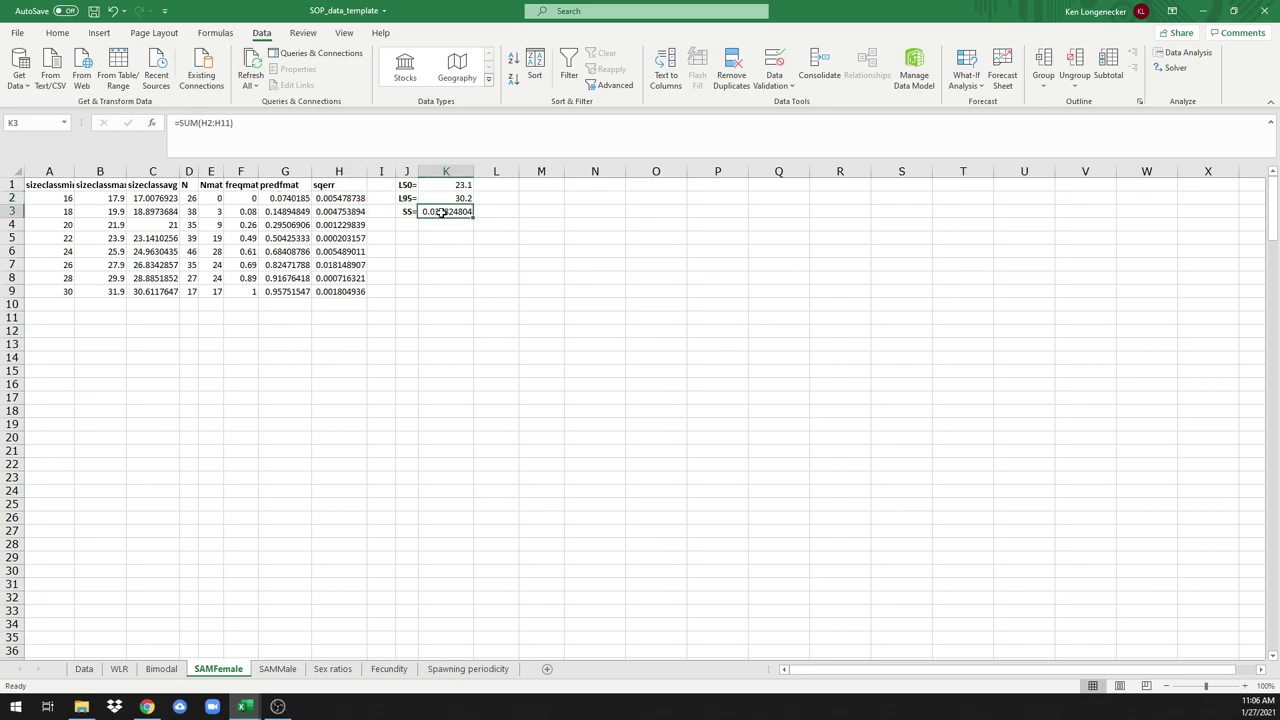
Step: Run Solver to minimize SS in $K$3 by changing L50 and L95 in $K$1:$K$2
left_click(1176, 69)
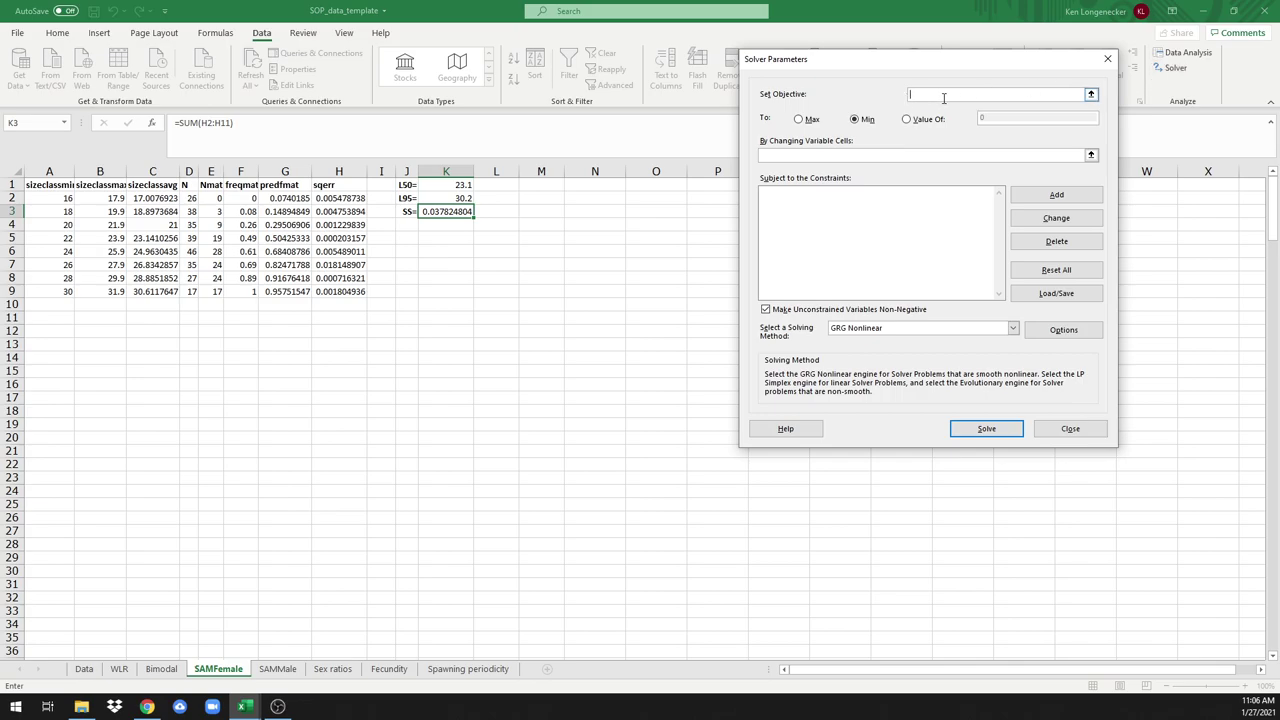
left_click(446, 211)
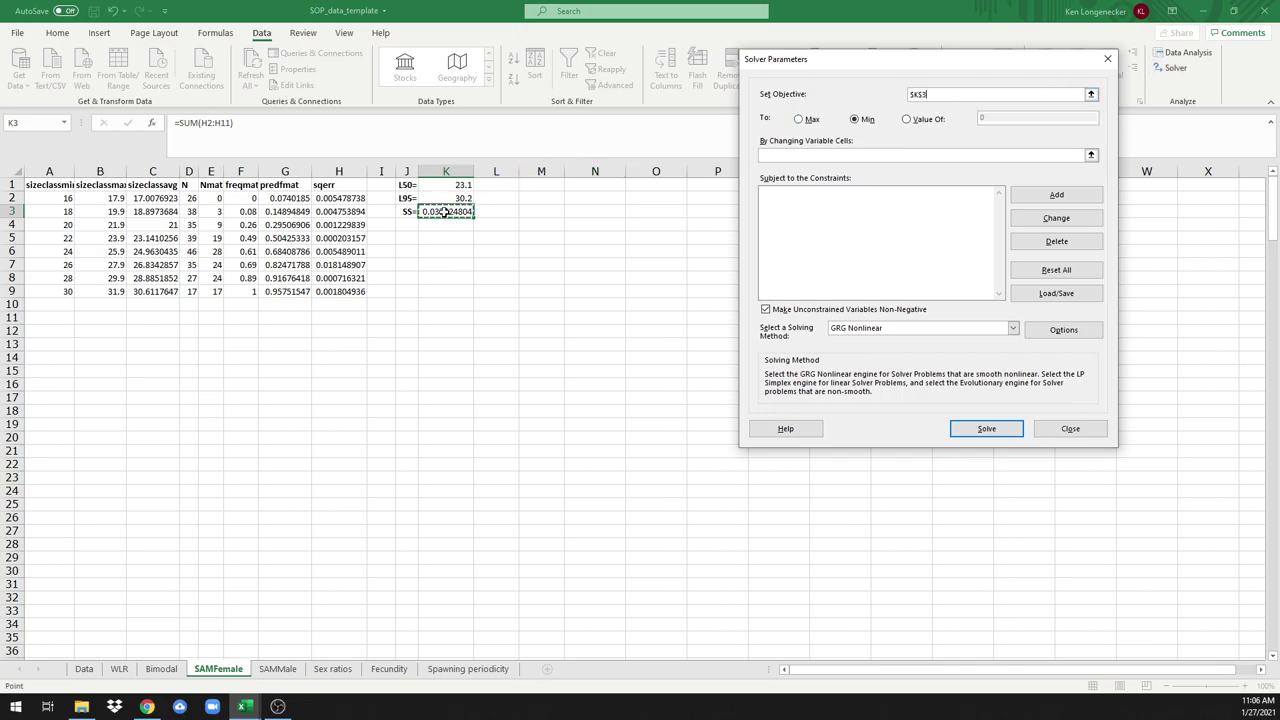
left_click(855, 119)
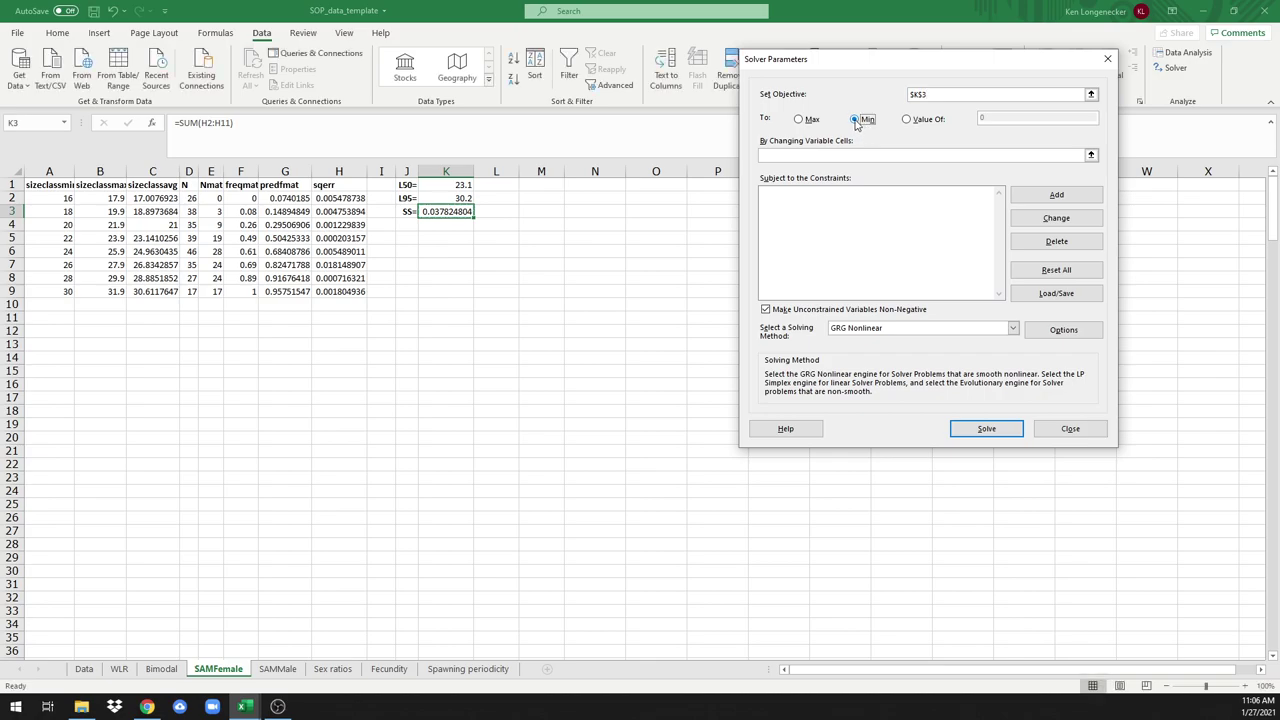
left_click(1080, 155)
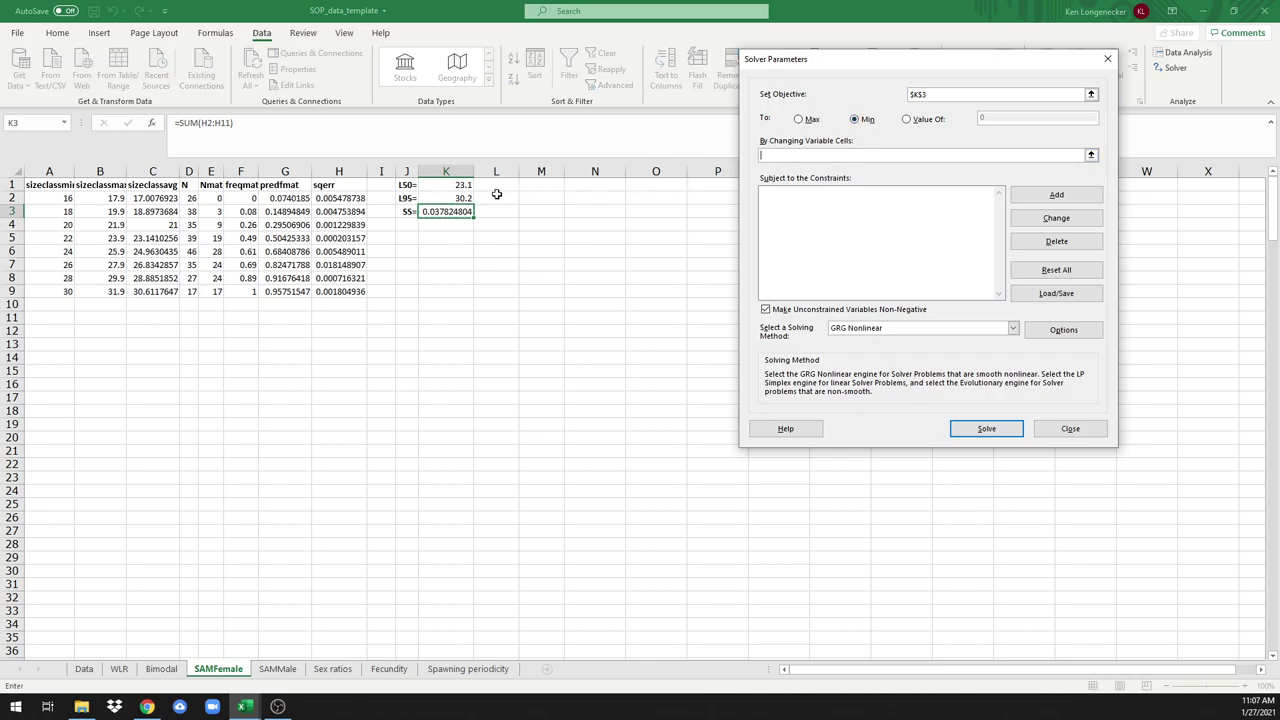
left_click_drag(460, 186, 459, 197)
left_click(980, 428)
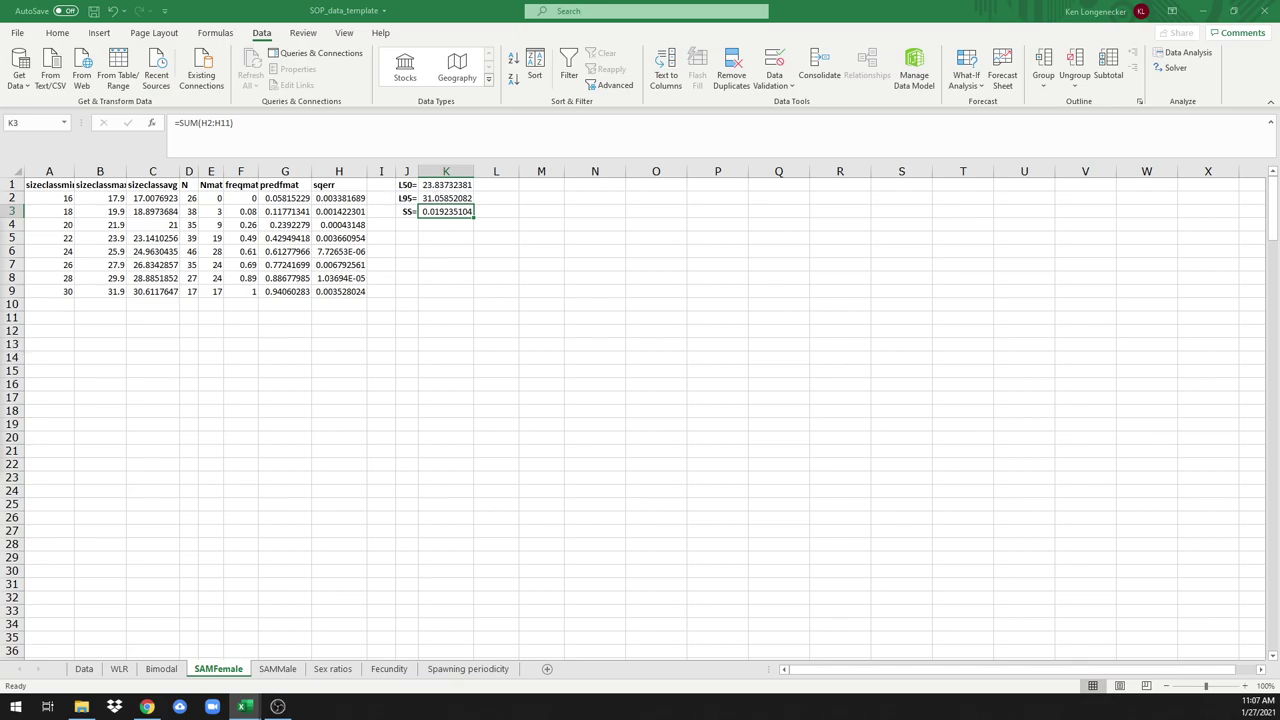
Step: Keep the Solver solution, then glance at SAMMale and return to SAMFemale
left_click_drag(394, 250, 645, 244)
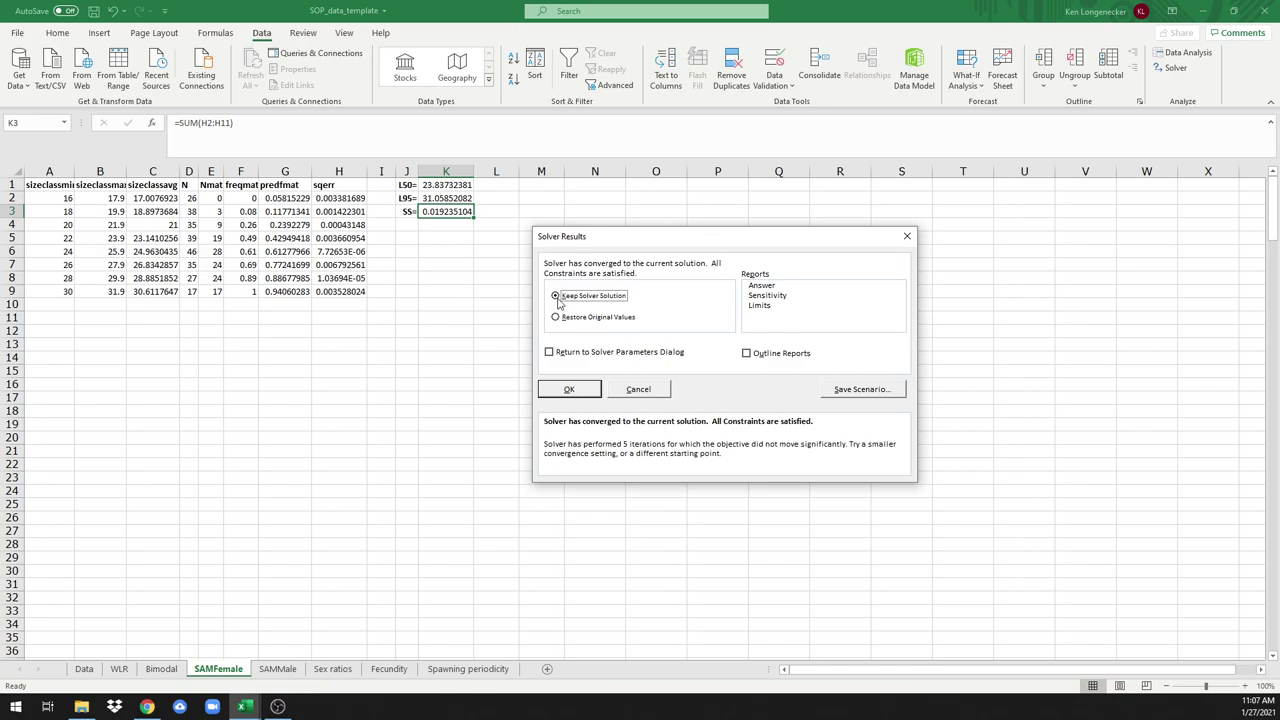
left_click(571, 390)
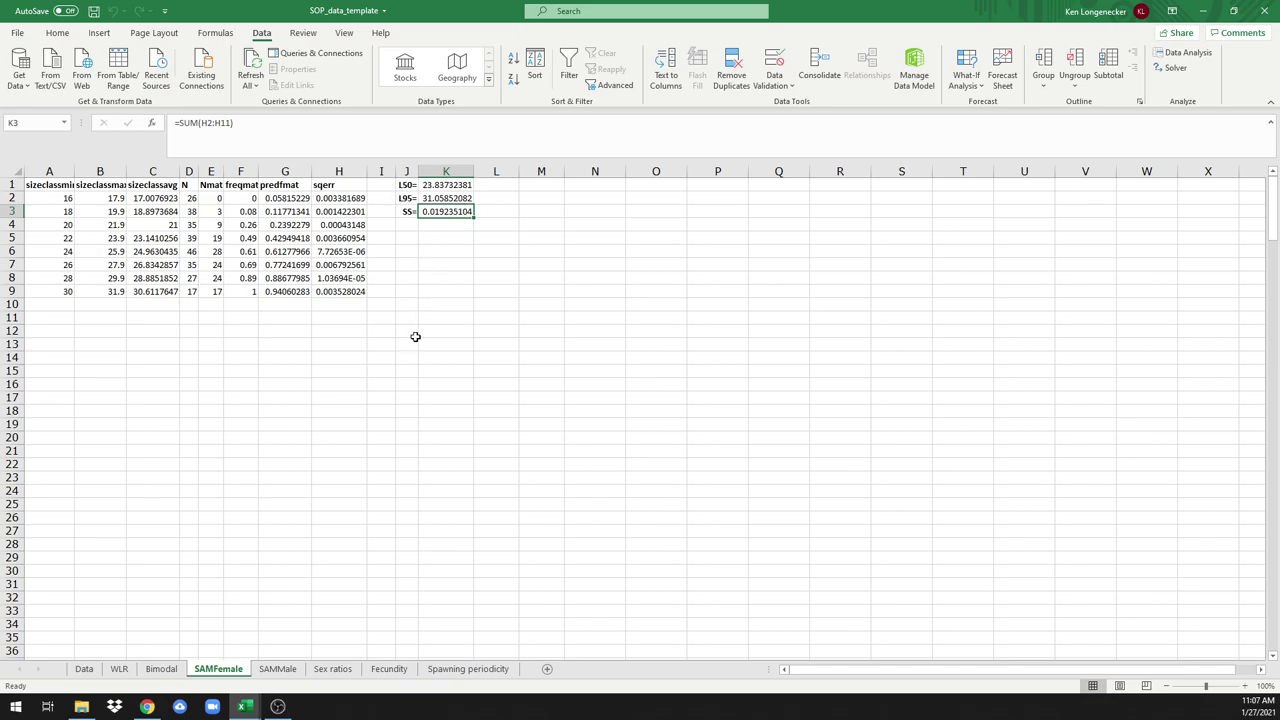
left_click(278, 668)
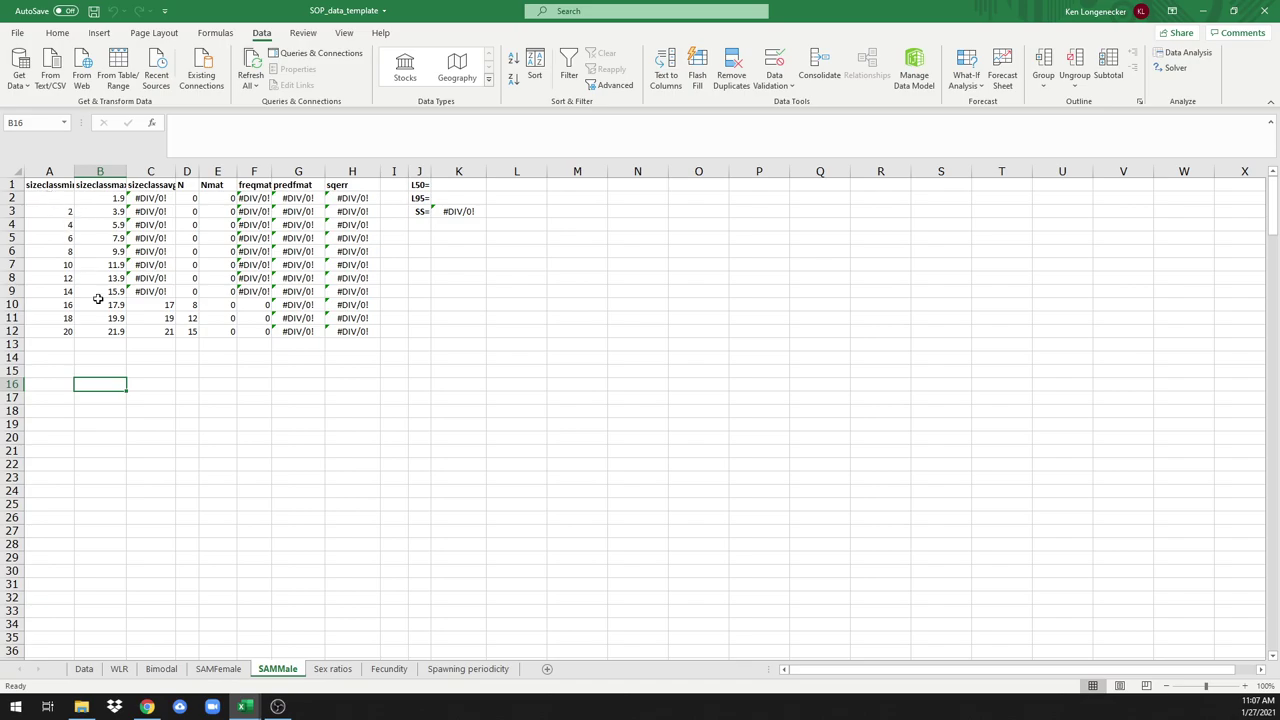
left_click(215, 670)
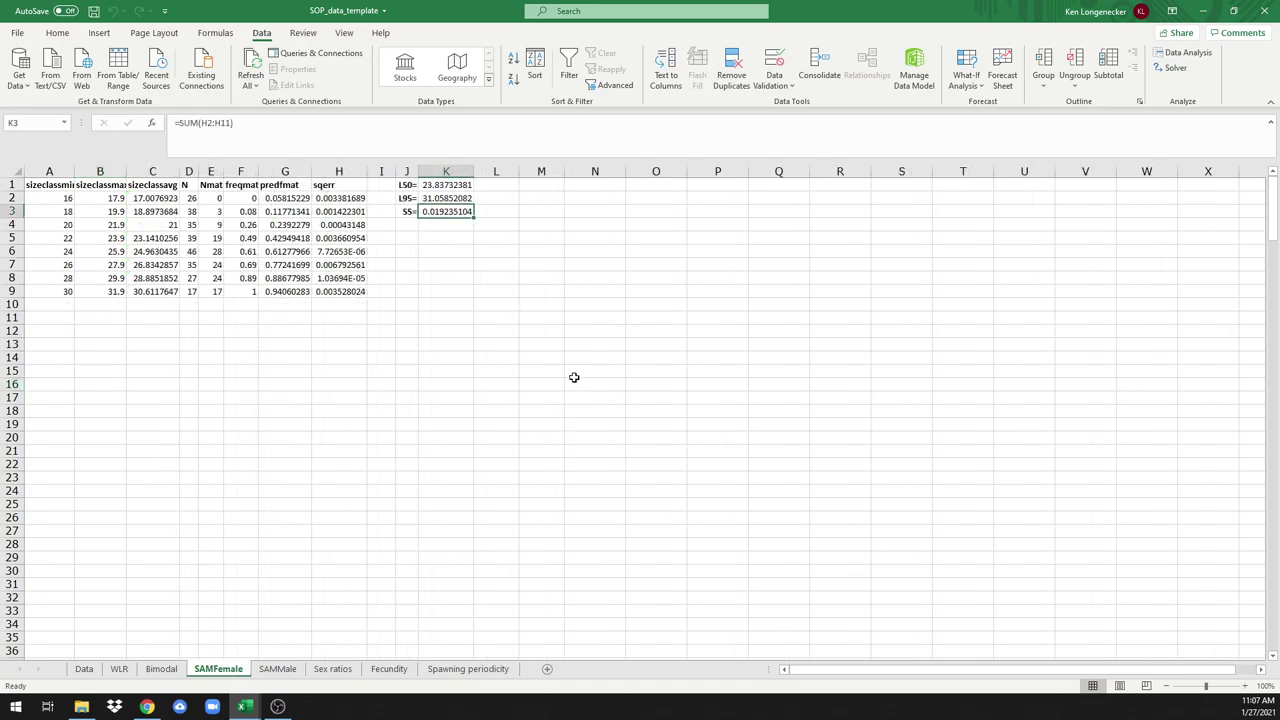